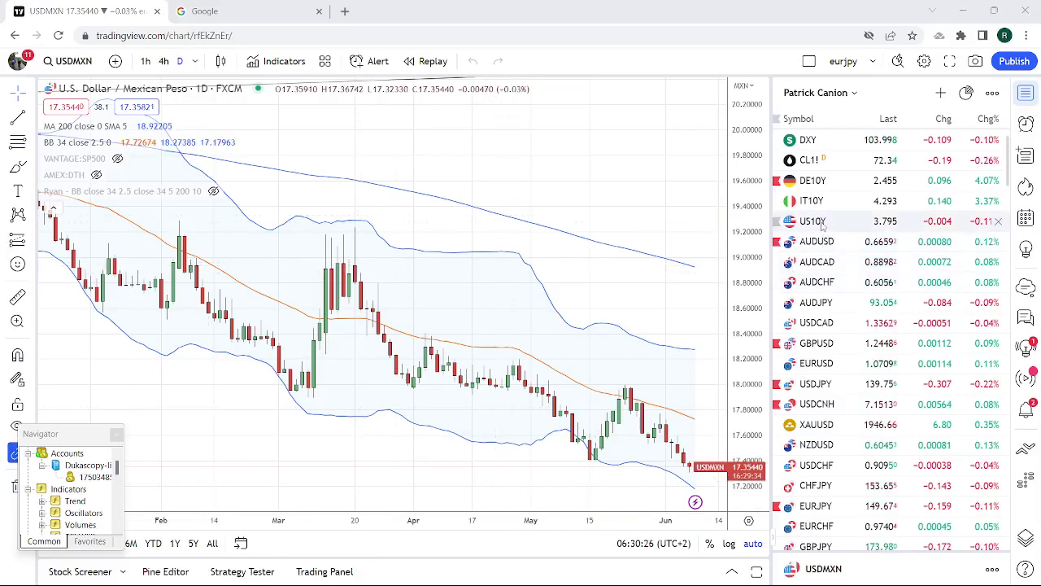
Step: Load the ES1! S&P 500 E-mini futures daily chart and zoom in on Mar–Jun
scroll(832, 241, up, 1)
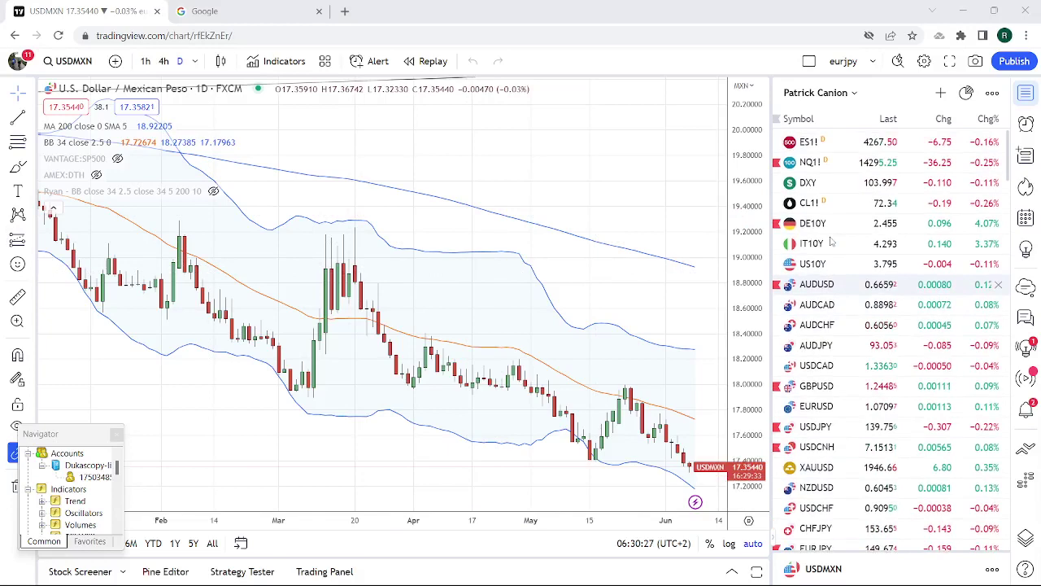
click(813, 145)
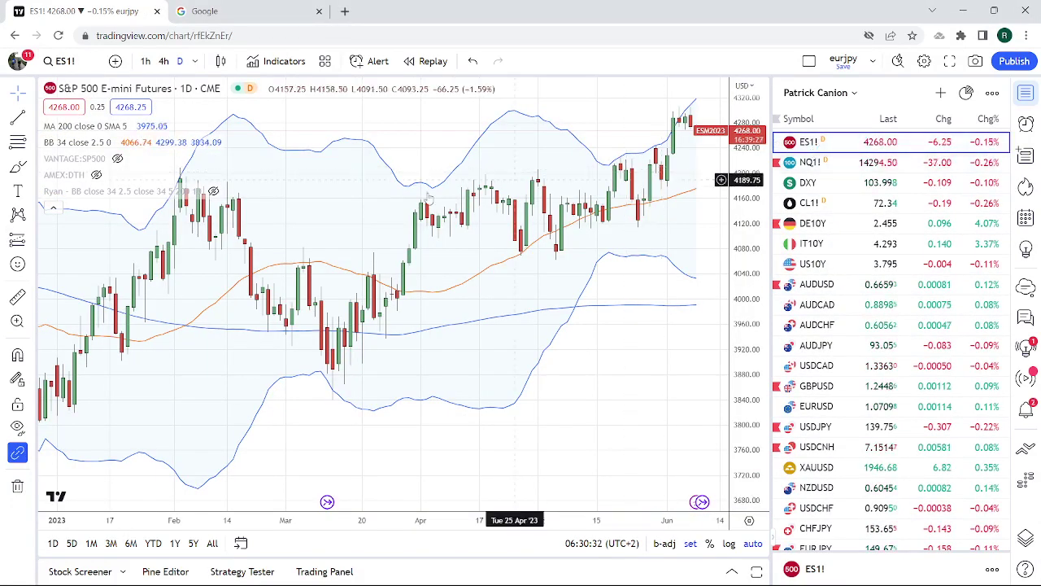
scroll(390, 219, up, 2)
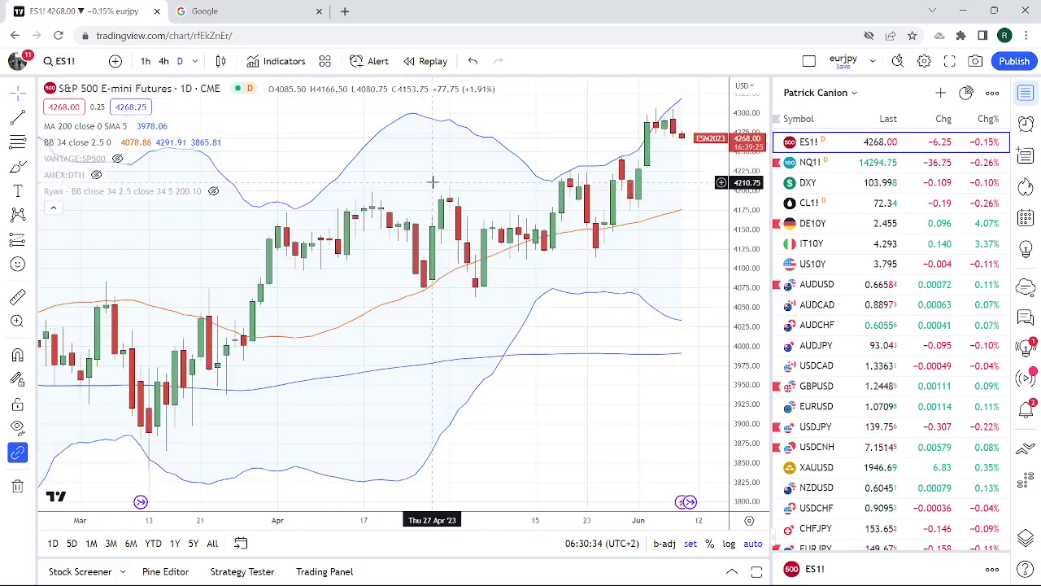
scroll(453, 167, up, 1)
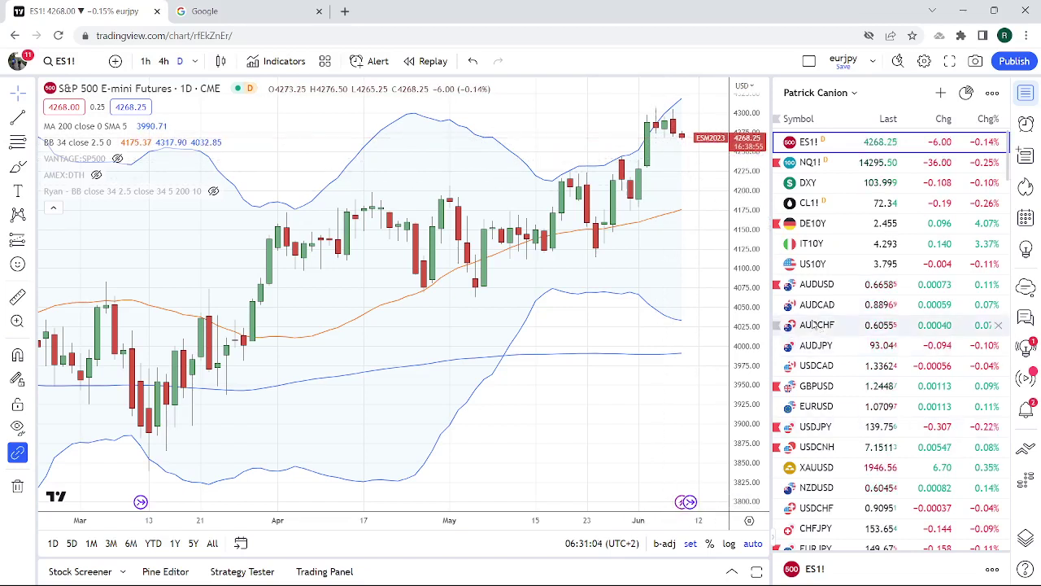
Step: Load AUDJPY, check its 1h candles, then return it to the daily timeframe
click(828, 346)
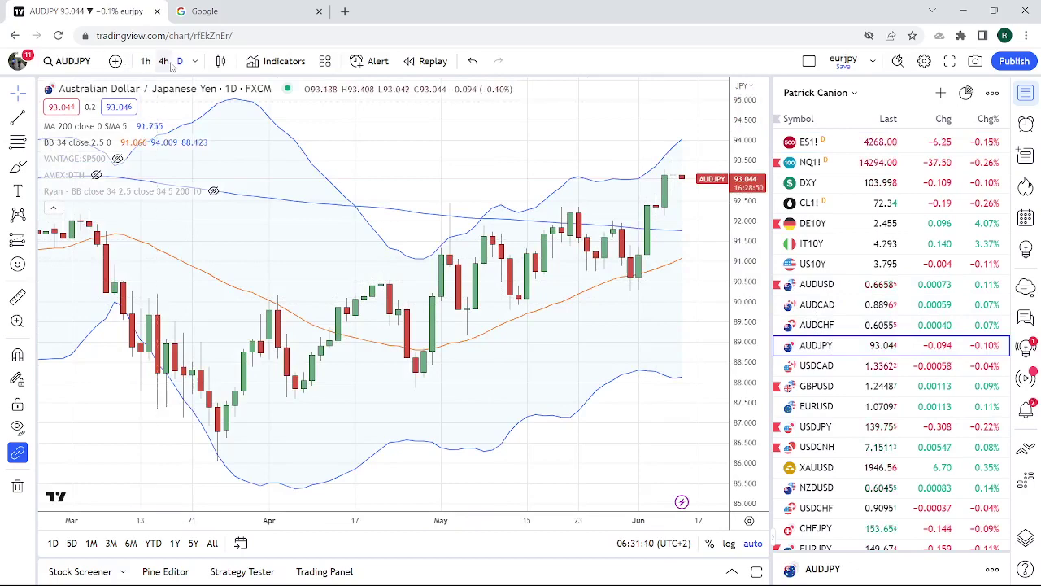
click(145, 61)
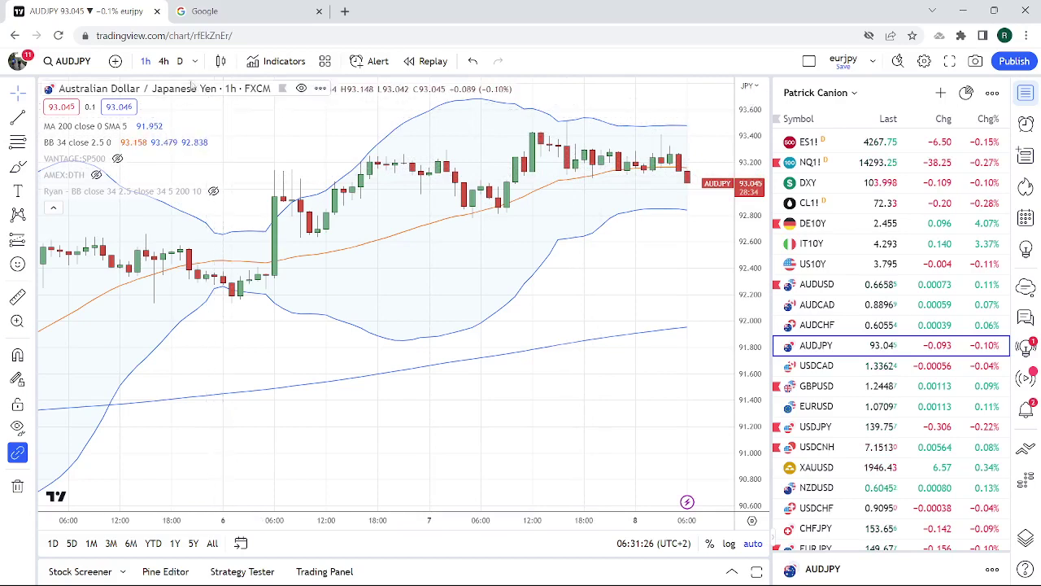
click(179, 62)
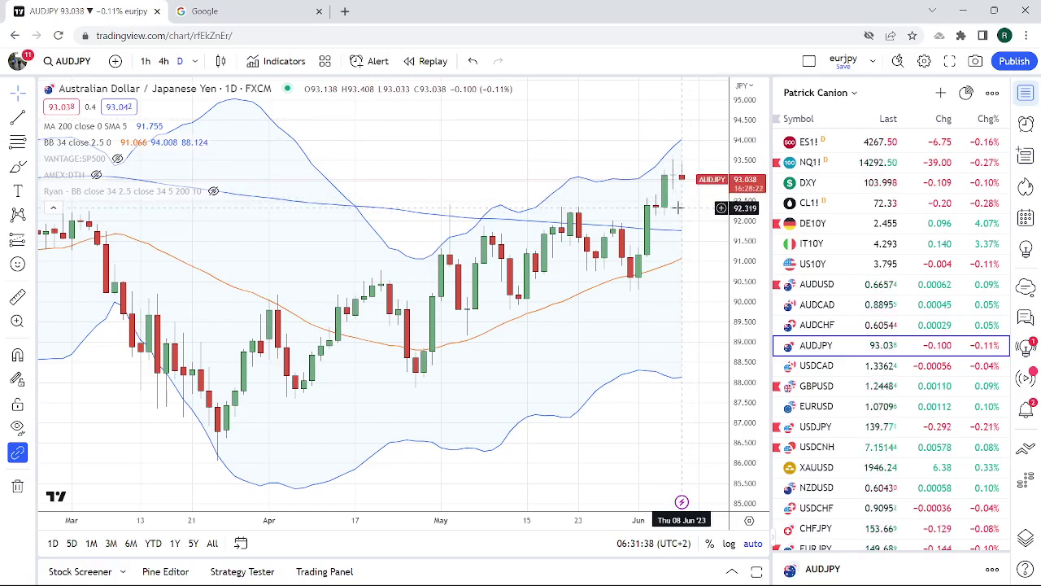
scroll(675, 206, down, 3)
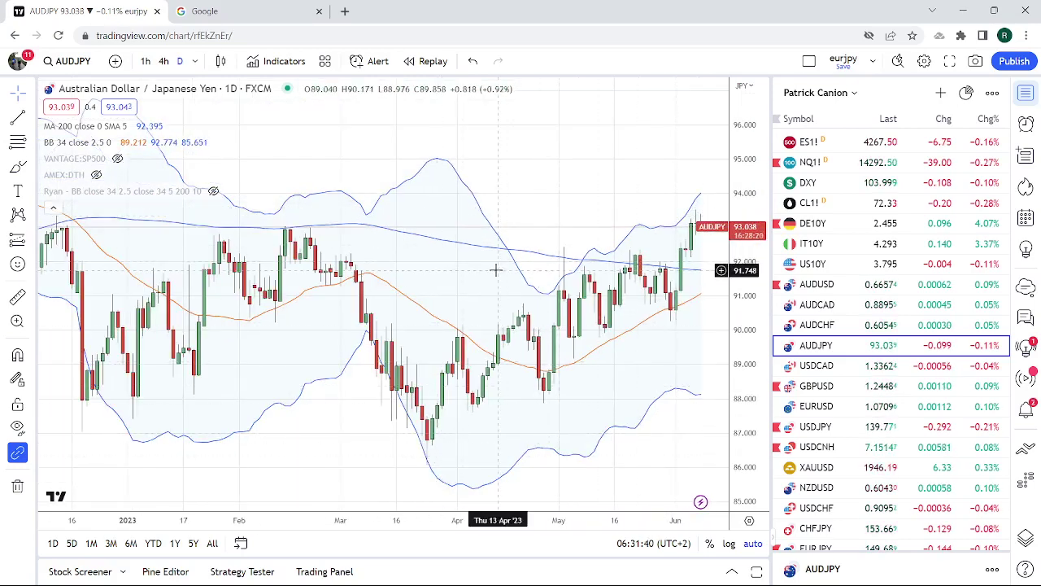
scroll(495, 271, up, 2)
scroll(599, 175, up, 2)
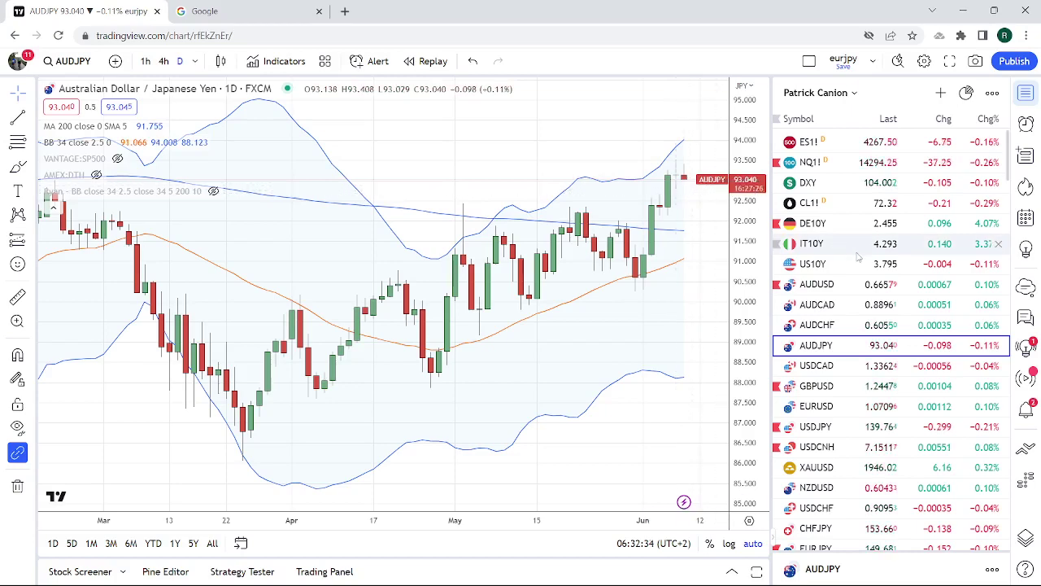
scroll(858, 257, down, 1)
scroll(858, 257, down, 1)
scroll(858, 257, down, 2)
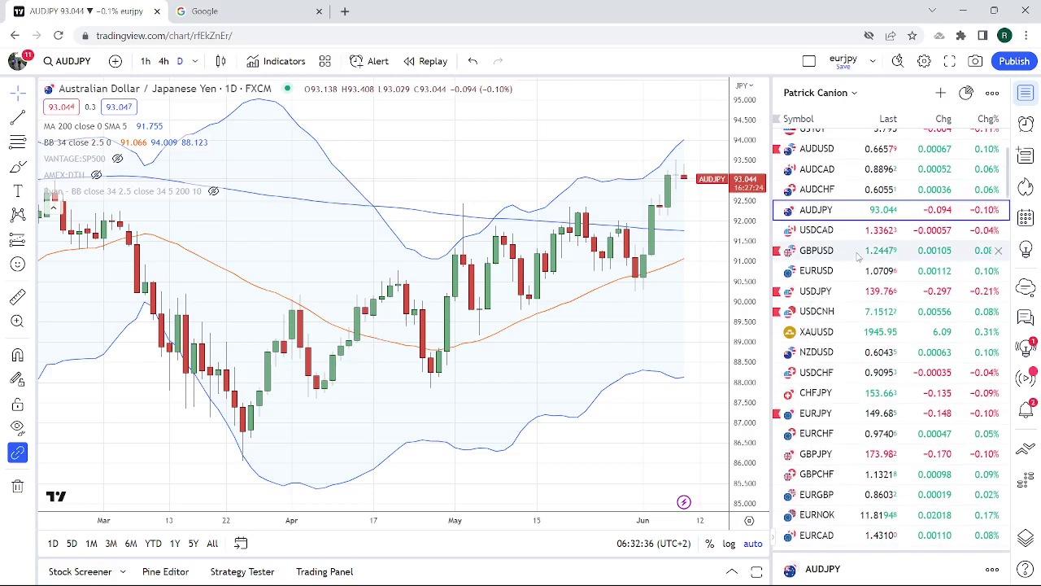
Step: Load USDJPY from the watchlist and set it to the 1h timeframe
click(821, 292)
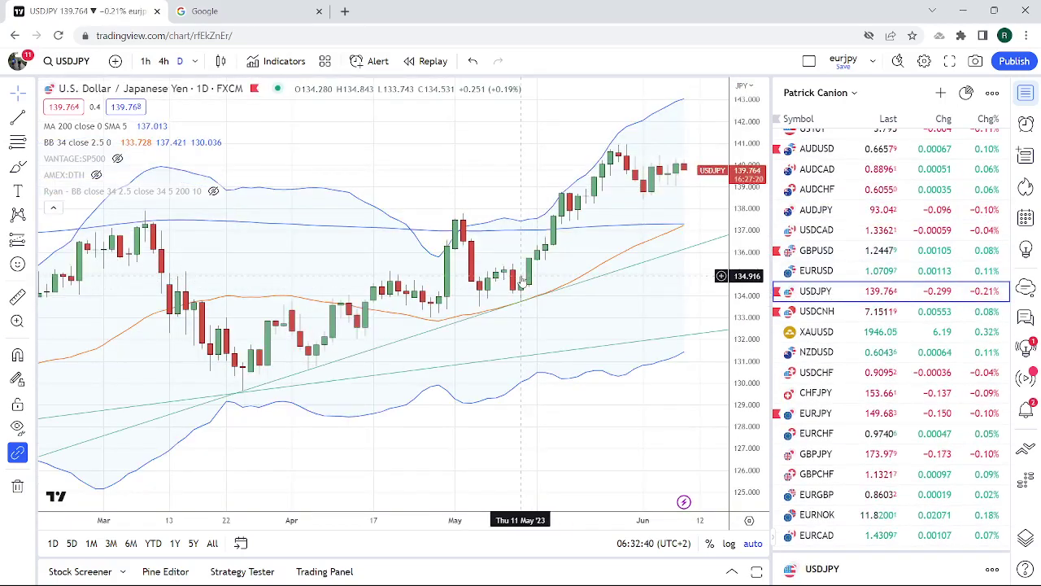
click(145, 62)
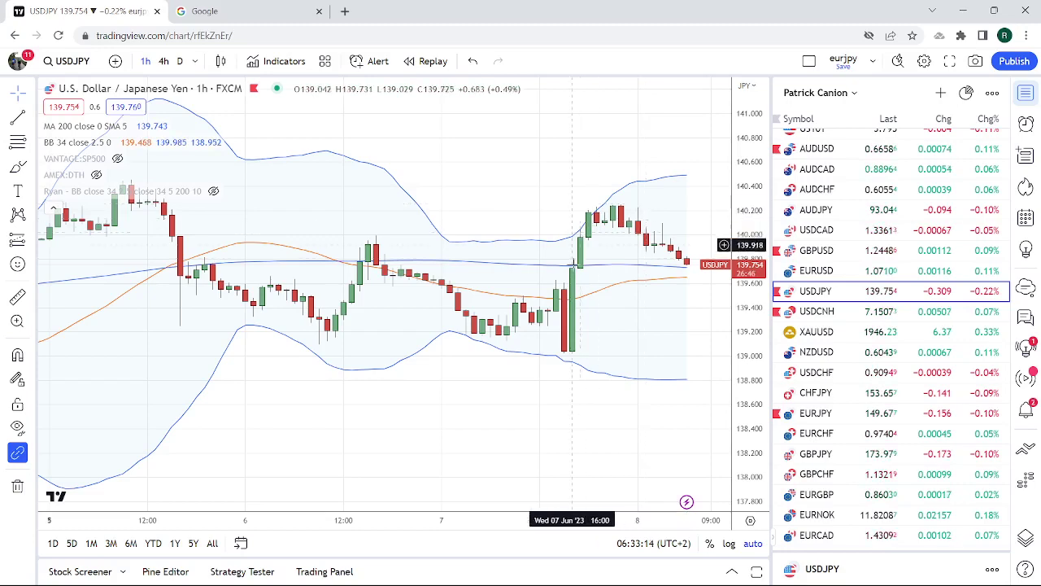
scroll(556, 269, down, 3)
scroll(552, 244, down, 3)
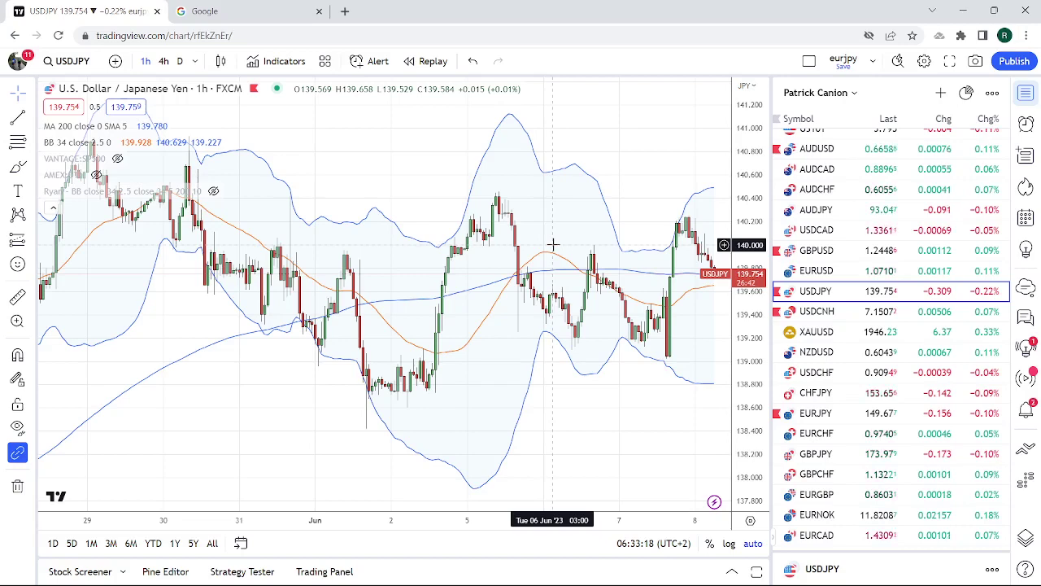
scroll(552, 244, up, 3)
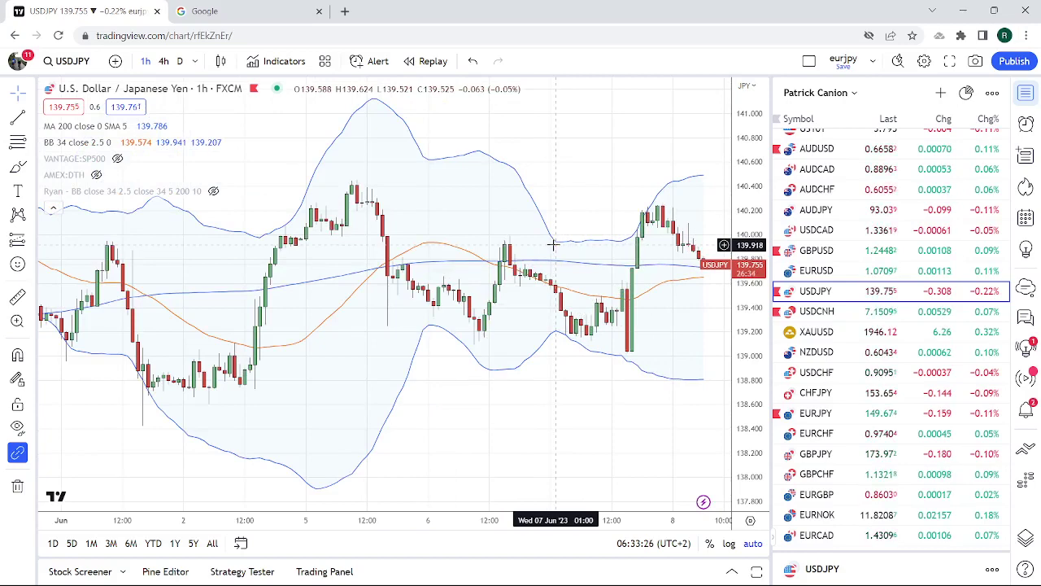
scroll(556, 247, down, 1)
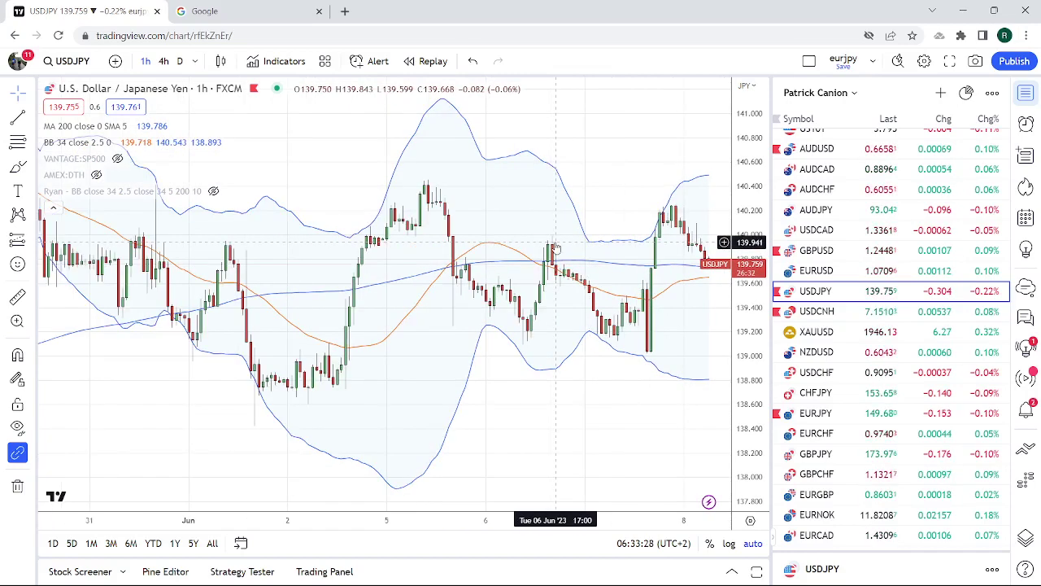
scroll(555, 245, down, 1)
scroll(555, 244, down, 1)
scroll(554, 242, down, 1)
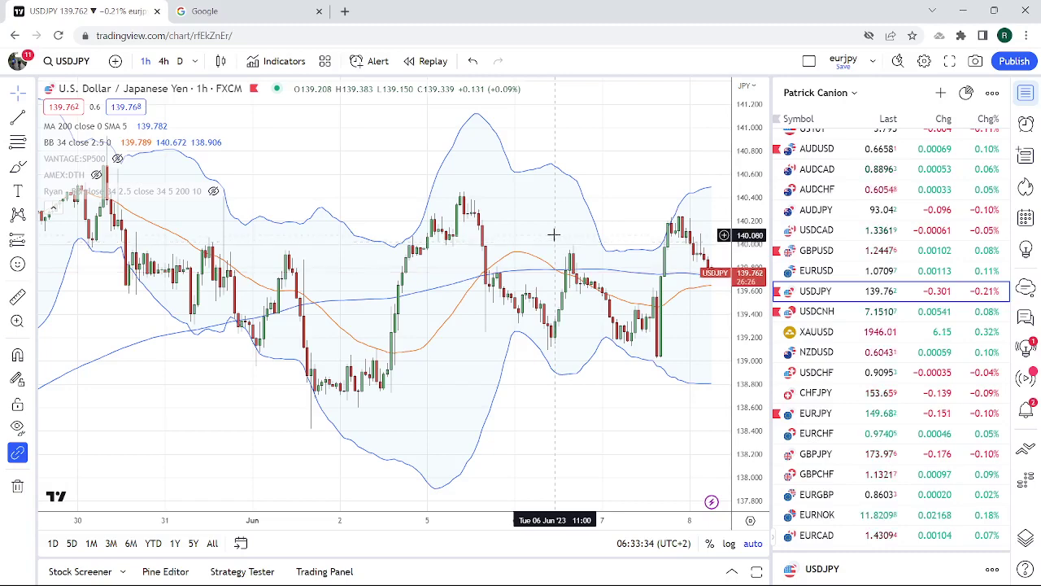
scroll(553, 237, down, 2)
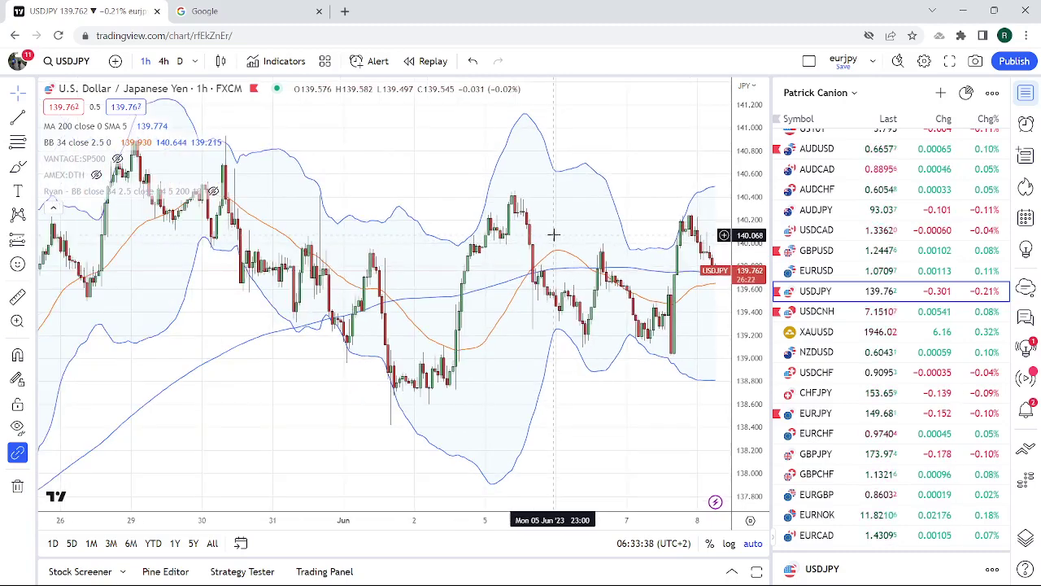
scroll(553, 235, up, 2)
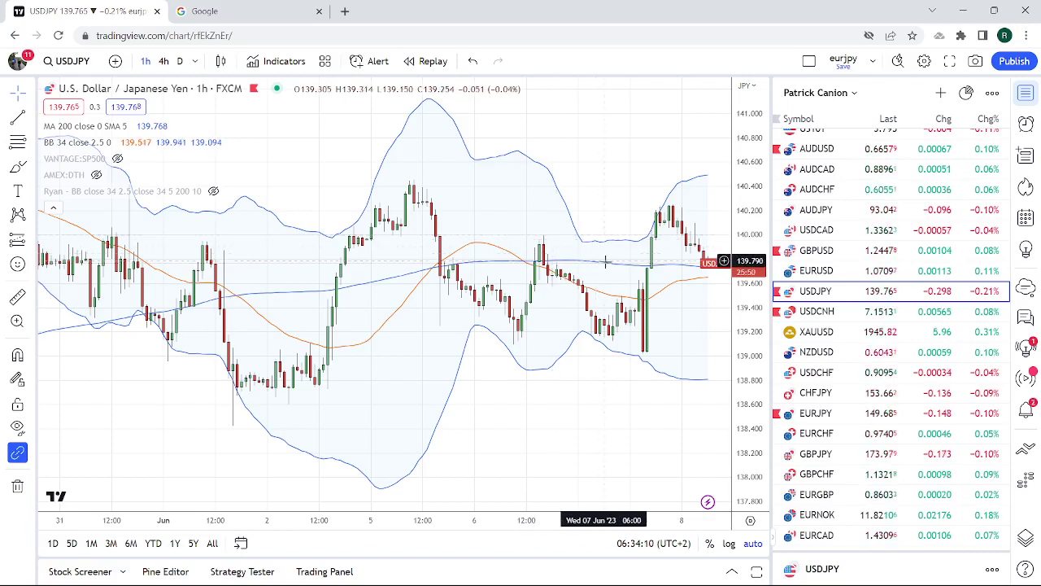
Step: Load XAUUSD gold, zoom in, and set the chart to the daily timeframe
click(833, 340)
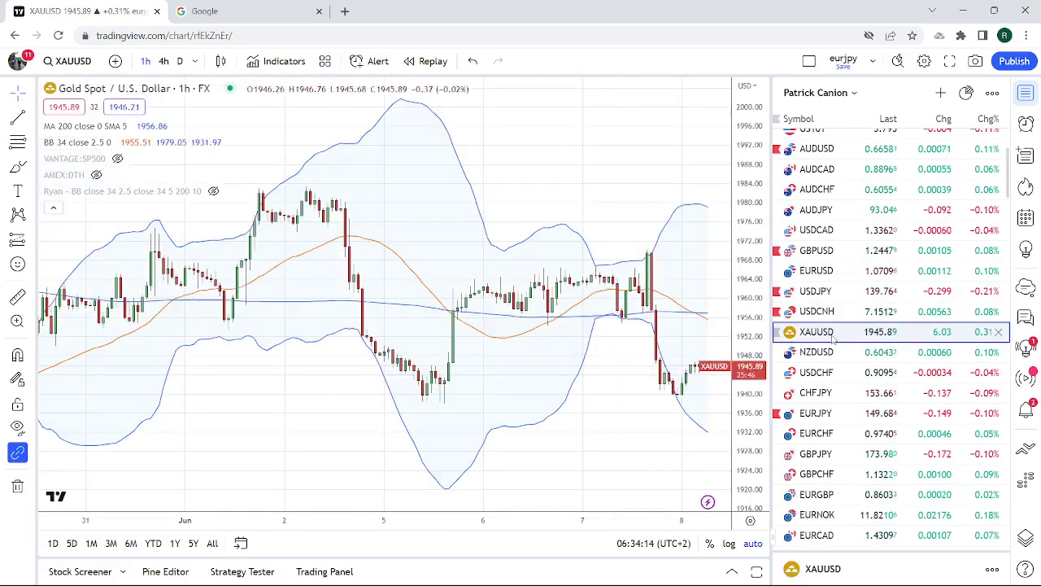
scroll(472, 376, up, 1)
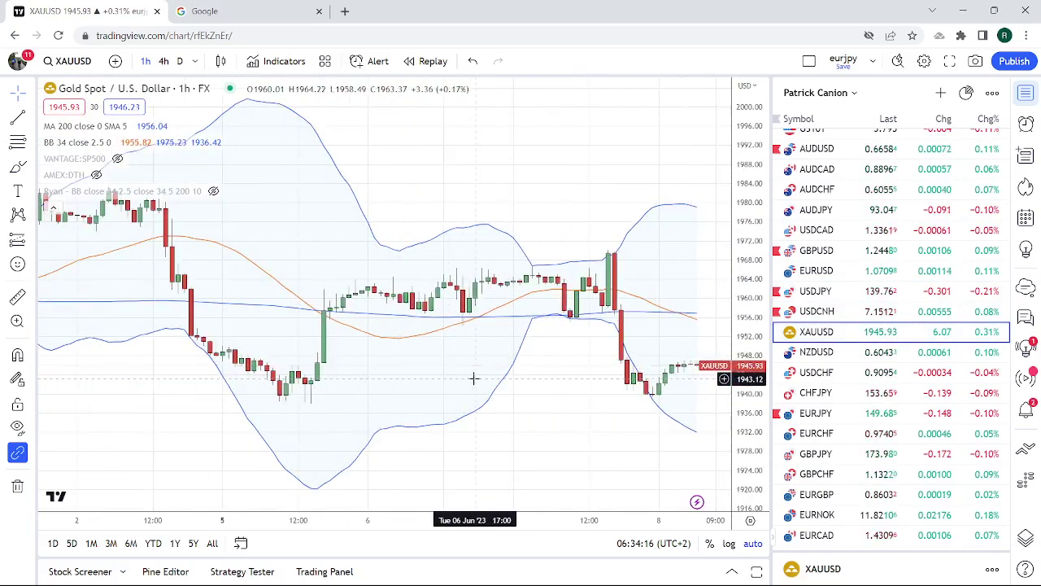
scroll(472, 377, up, 1)
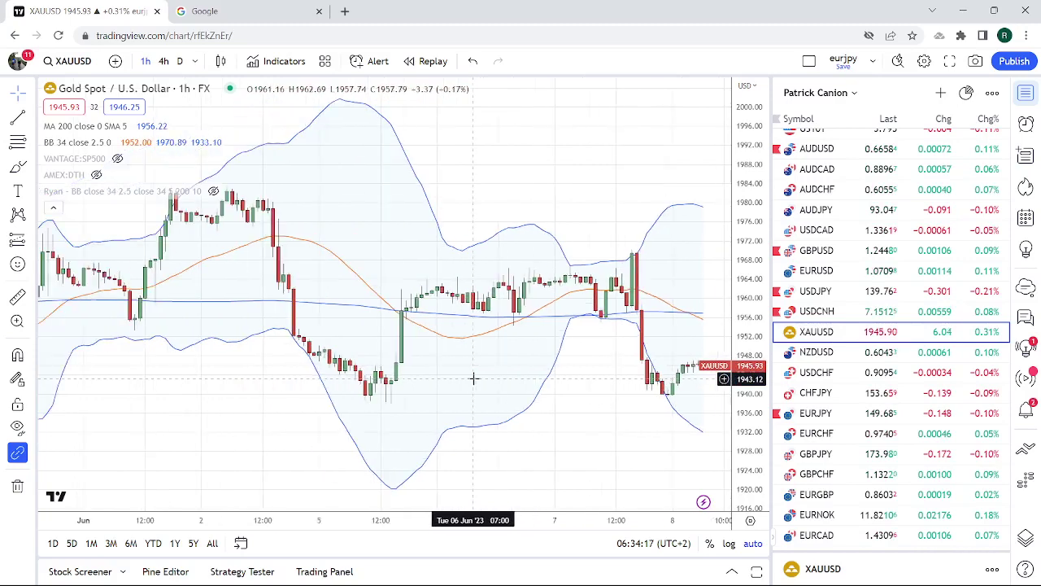
click(180, 62)
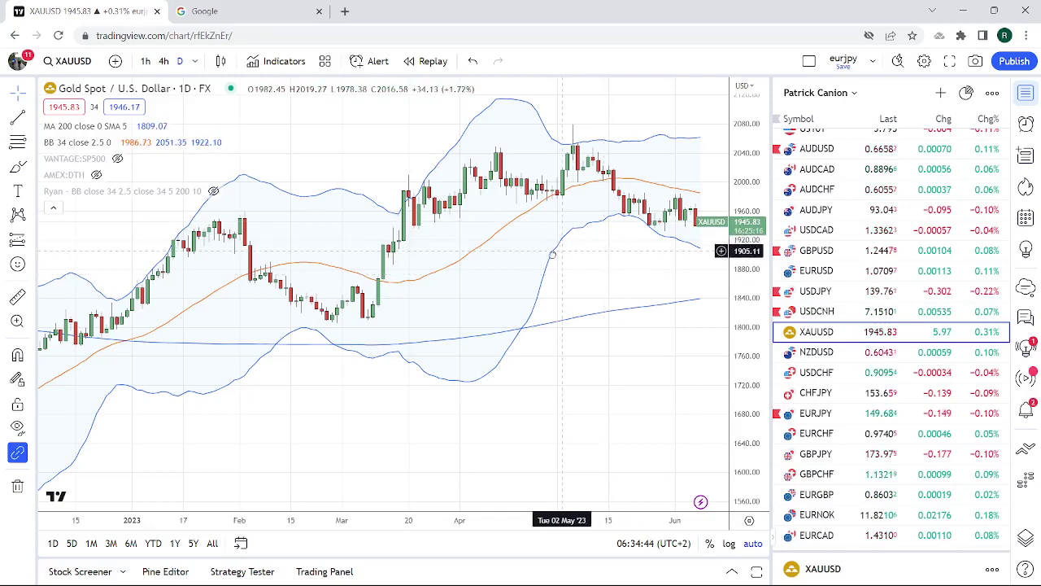
drag(604, 275, 579, 251)
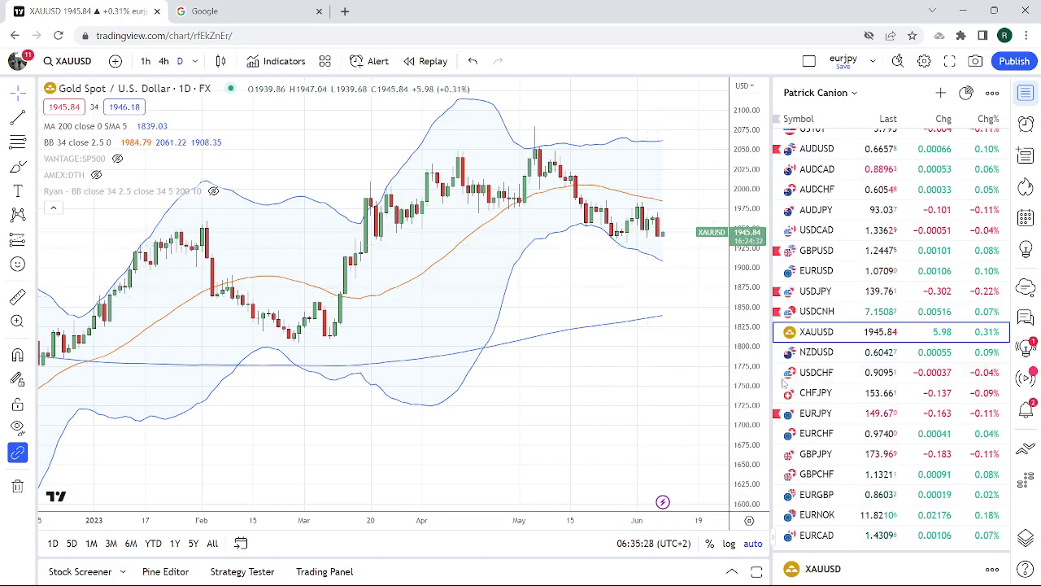
Step: Select EURCHF in the watchlist, which brings up a Session disconnected notice
click(818, 436)
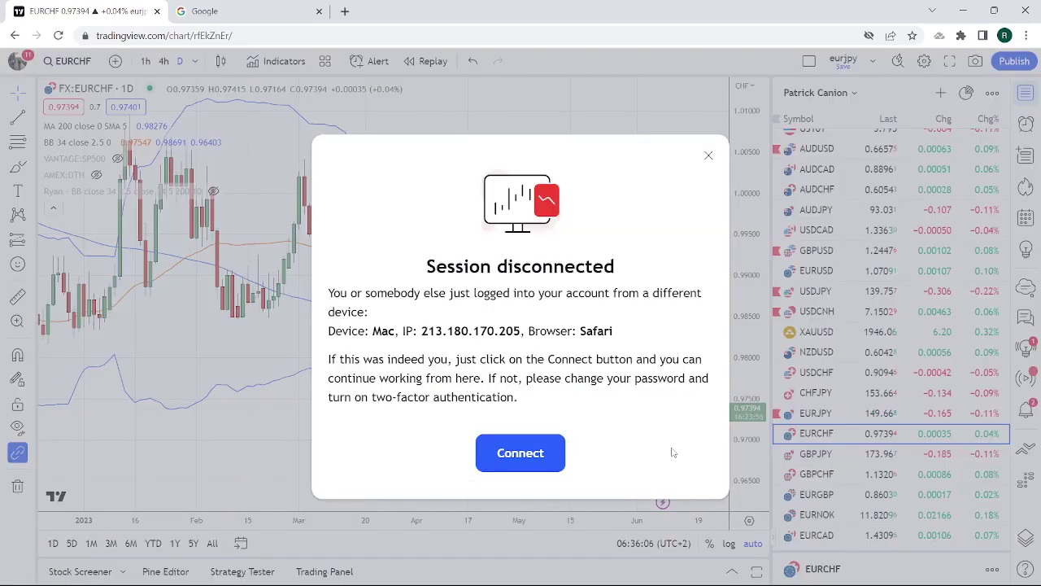
Step: Reconnect the session from the disconnected notice to restore live EURCHF data
click(539, 452)
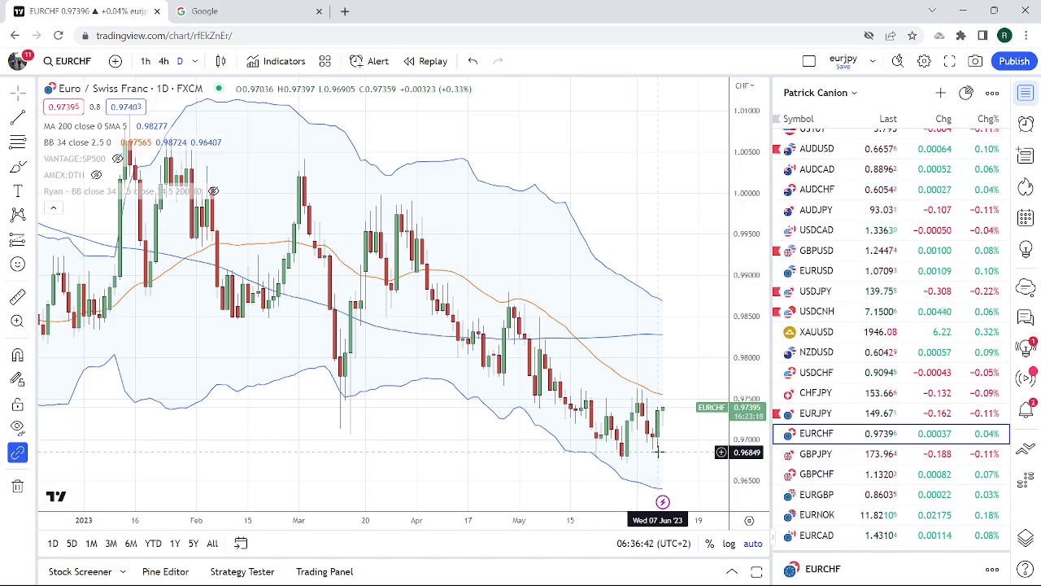
Step: Scroll the watchlist down and back up to browse the other symbols
scroll(860, 439, down, 1)
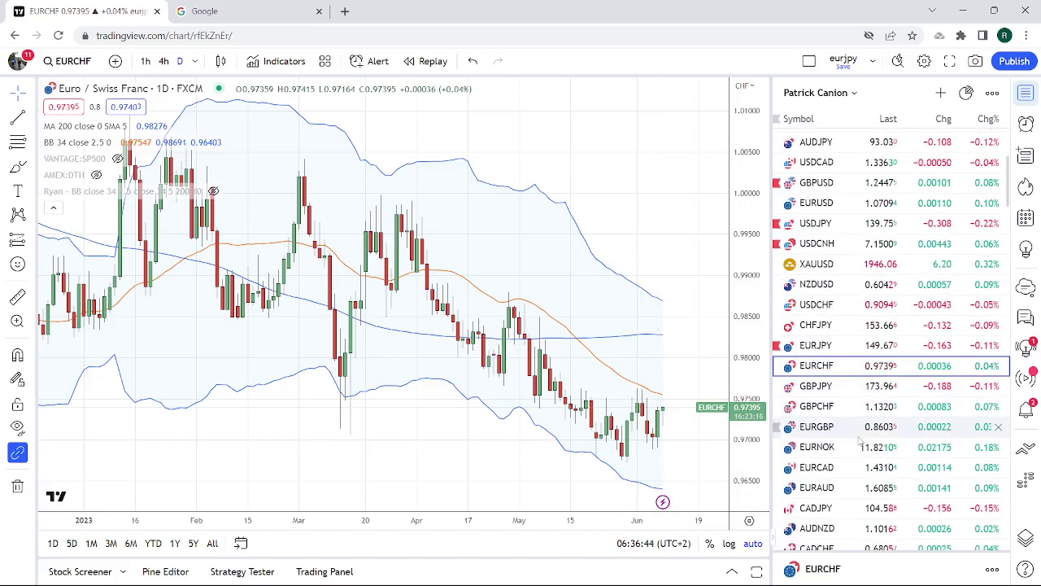
scroll(860, 439, down, 1)
scroll(860, 439, down, 1)
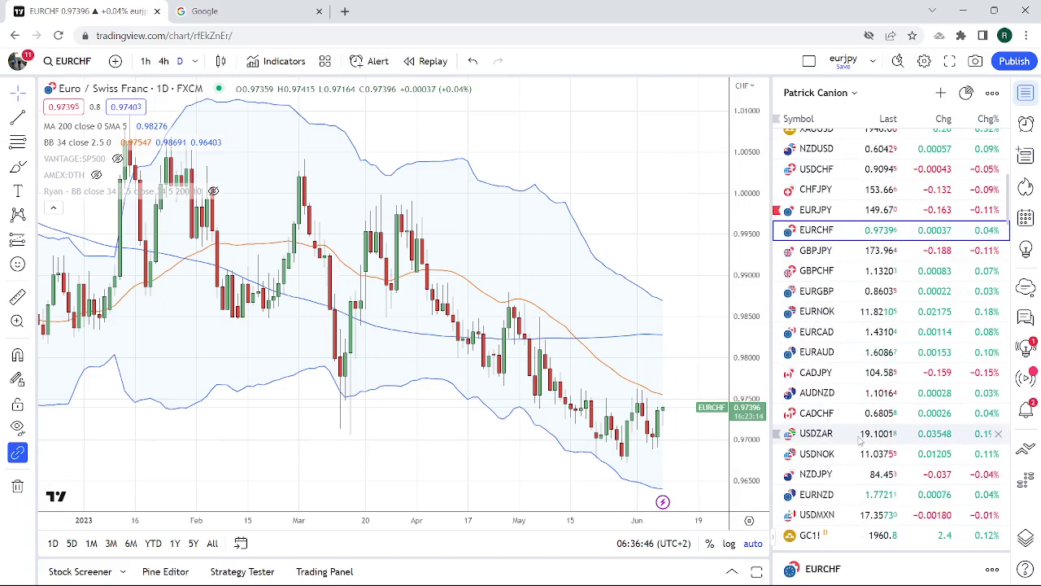
scroll(864, 446, up, 2)
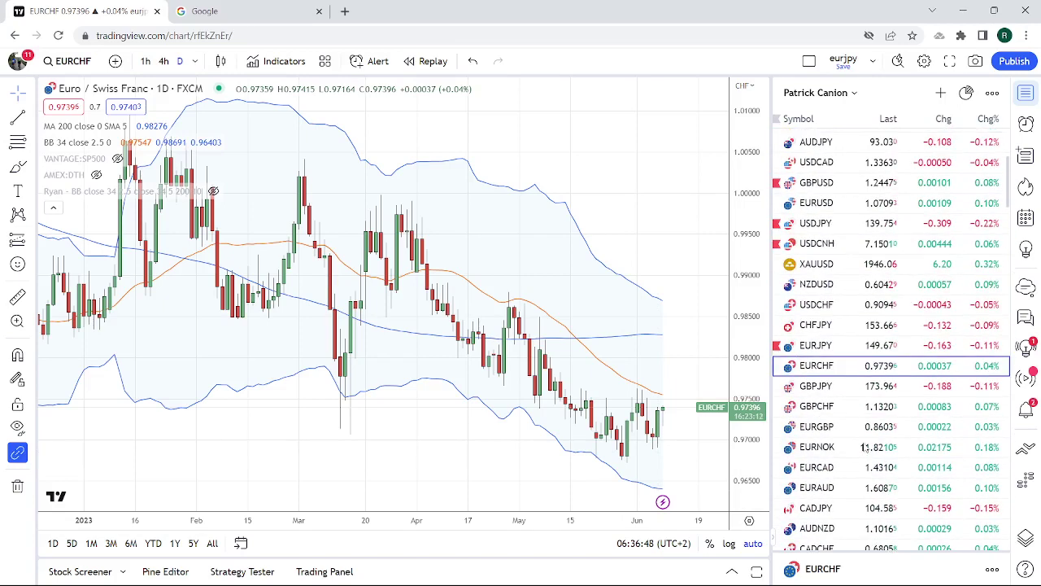
scroll(863, 446, up, 3)
scroll(863, 446, up, 1)
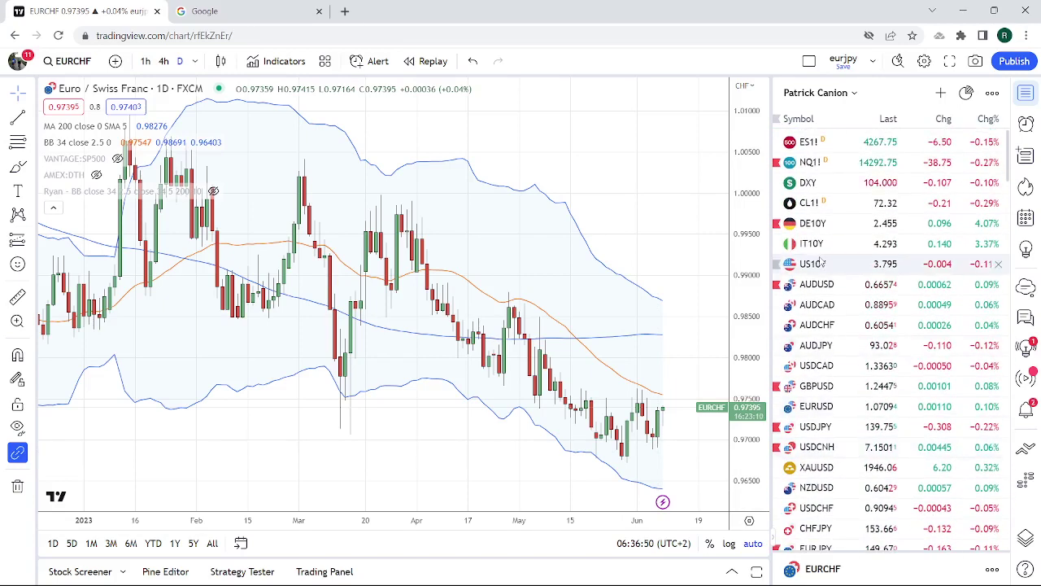
Step: Load the AUDUSD daily chart from the watchlist
click(817, 284)
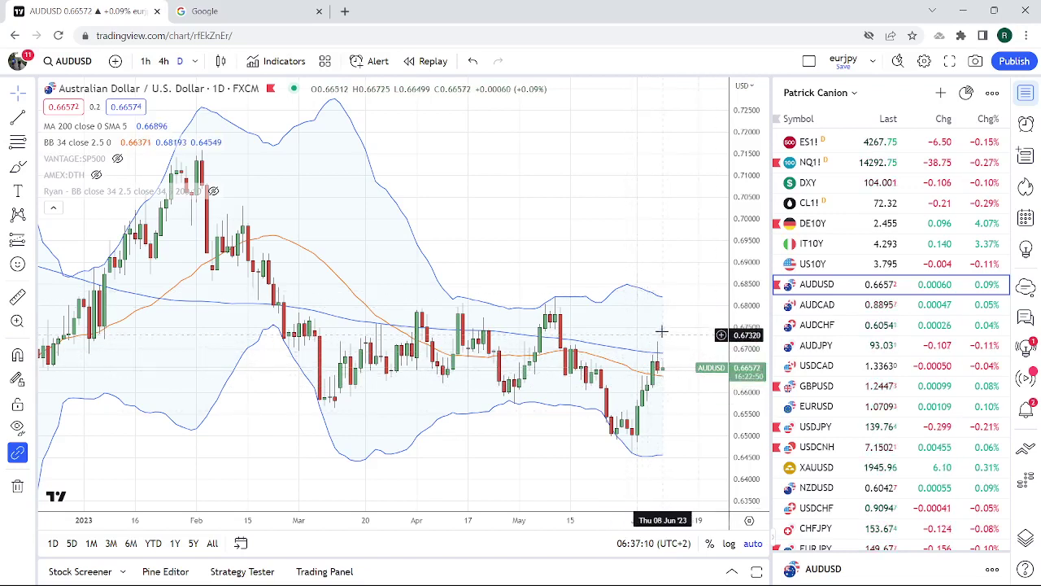
scroll(845, 334, down, 1)
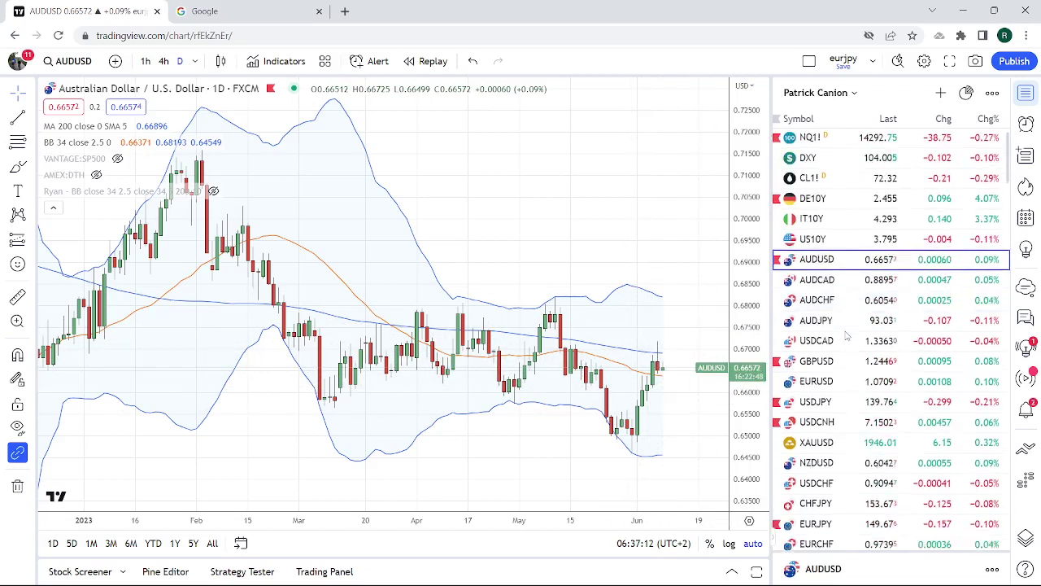
scroll(846, 334, down, 3)
scroll(846, 333, down, 3)
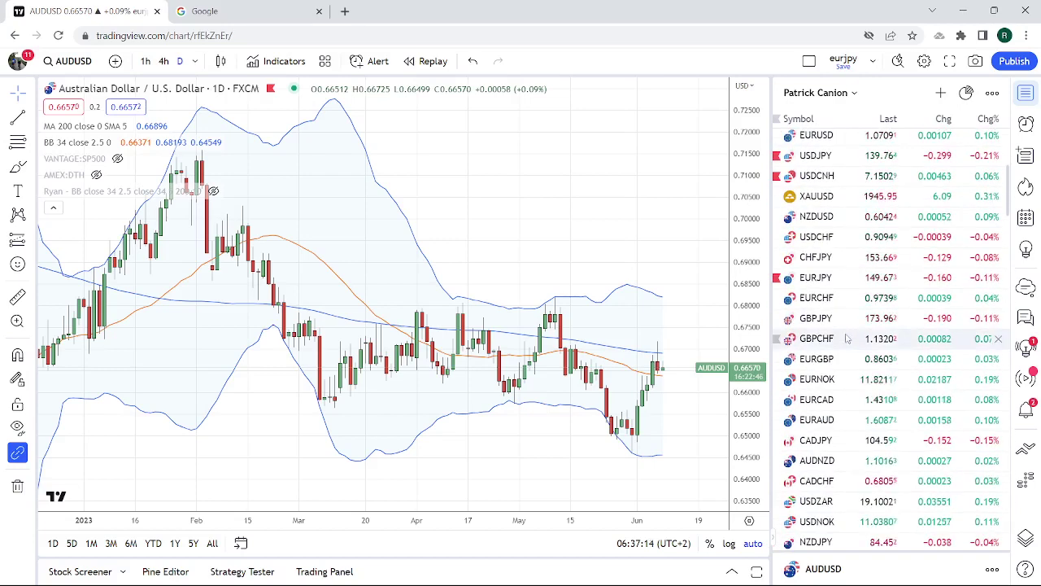
Step: Open the AUDNZD daily chart, then scroll through the watchlist
click(829, 461)
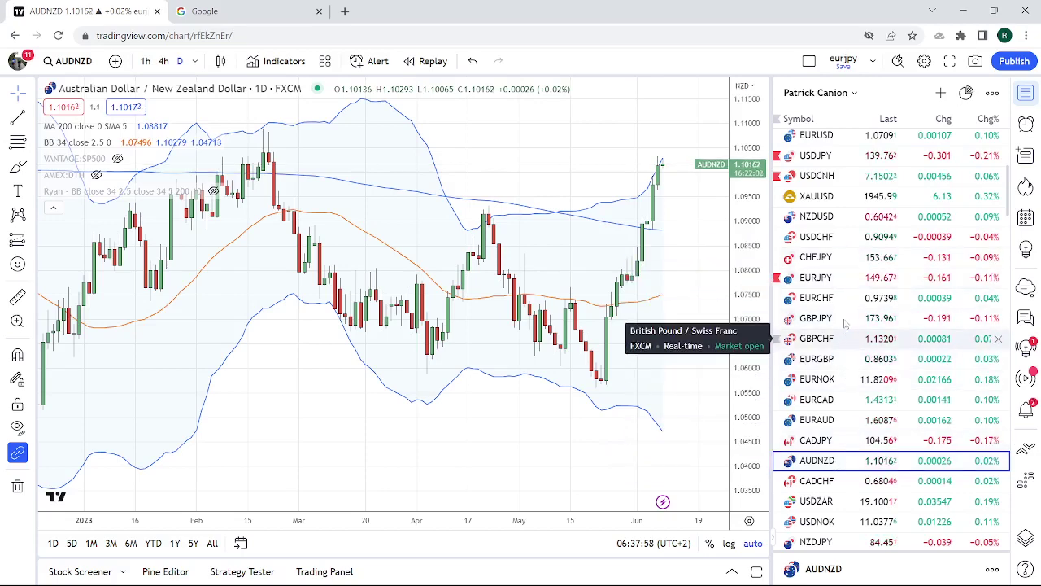
scroll(854, 293, up, 2)
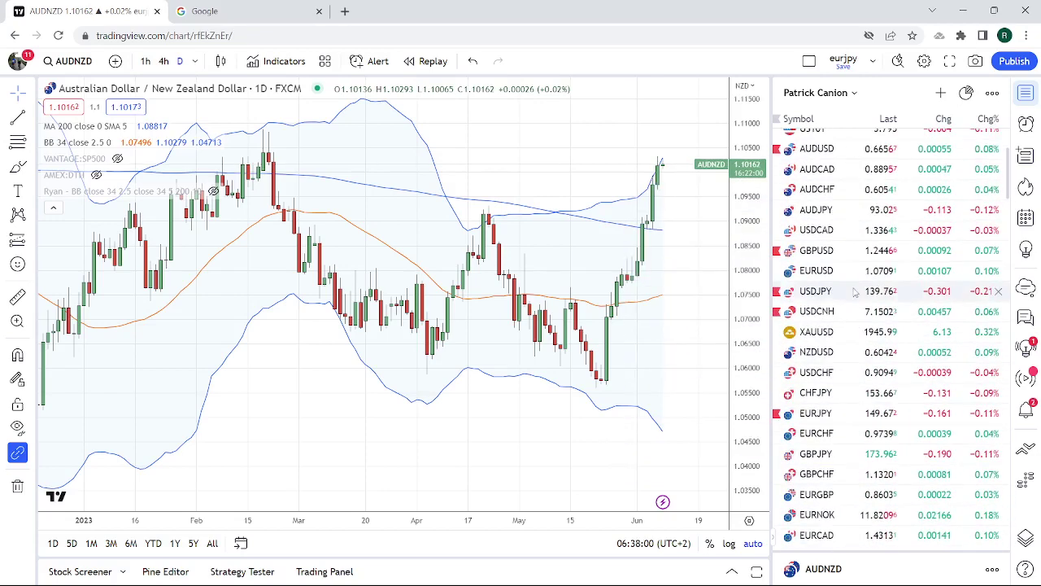
scroll(854, 292, up, 2)
scroll(854, 293, down, 1)
scroll(854, 293, down, 1)
scroll(856, 303, down, 1)
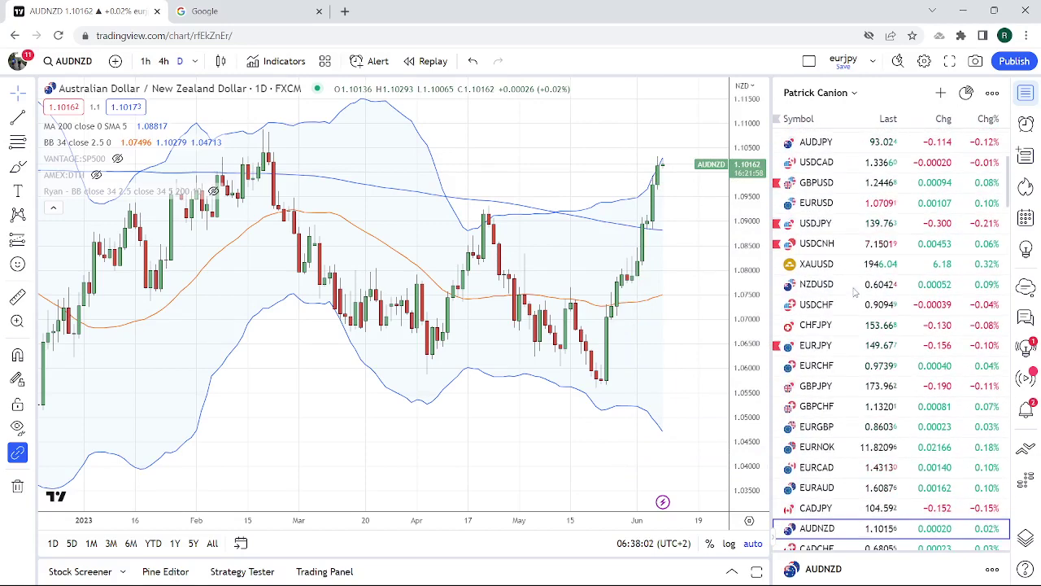
scroll(845, 293, up, 2)
Step: Check the AUDJPY daily chart, then switch to the EURJPY daily chart
click(827, 279)
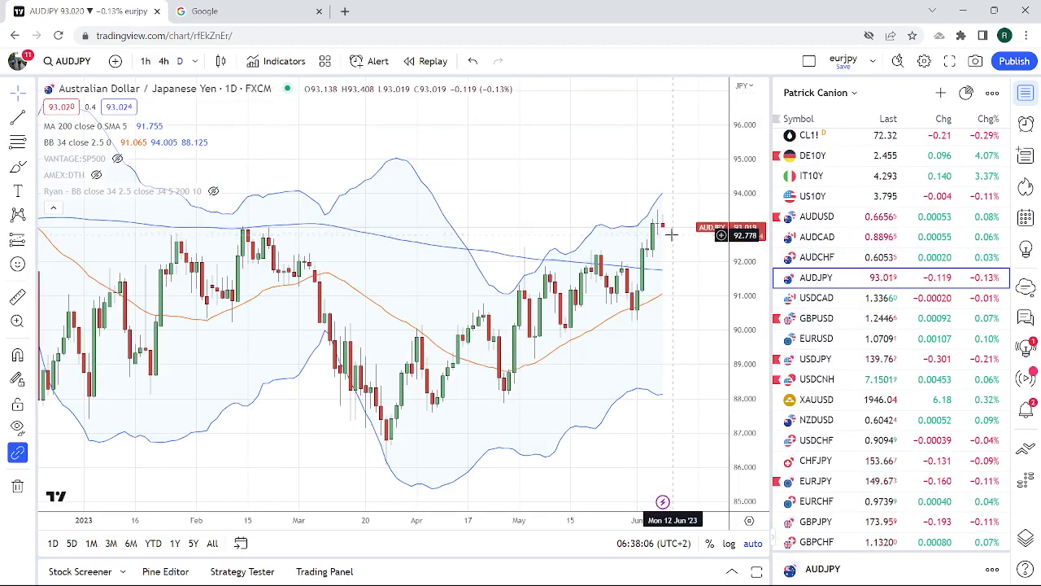
scroll(906, 248, down, 1)
scroll(935, 253, down, 3)
scroll(968, 259, down, 3)
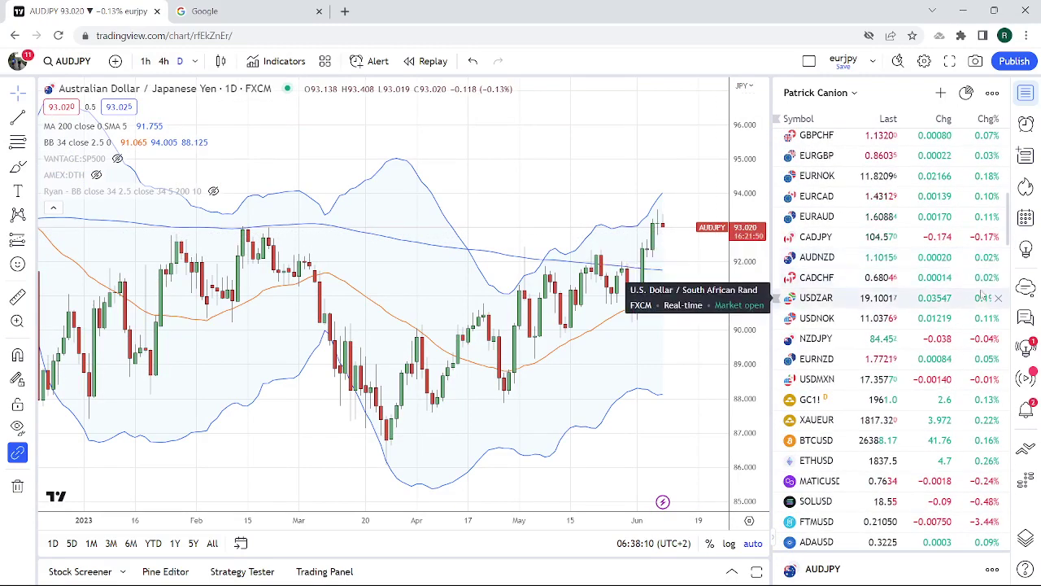
scroll(919, 317, up, 2)
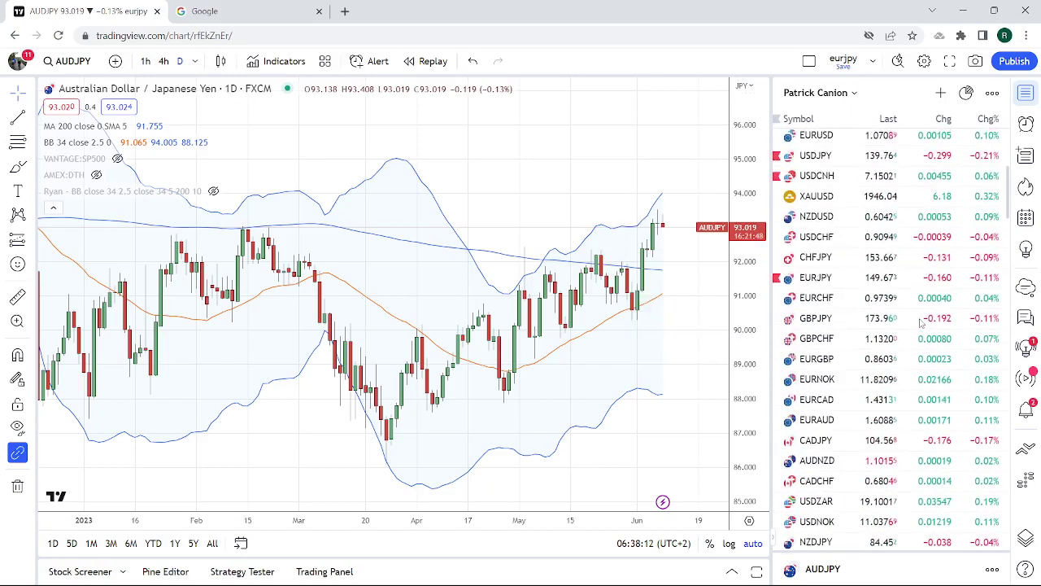
scroll(920, 323, up, 2)
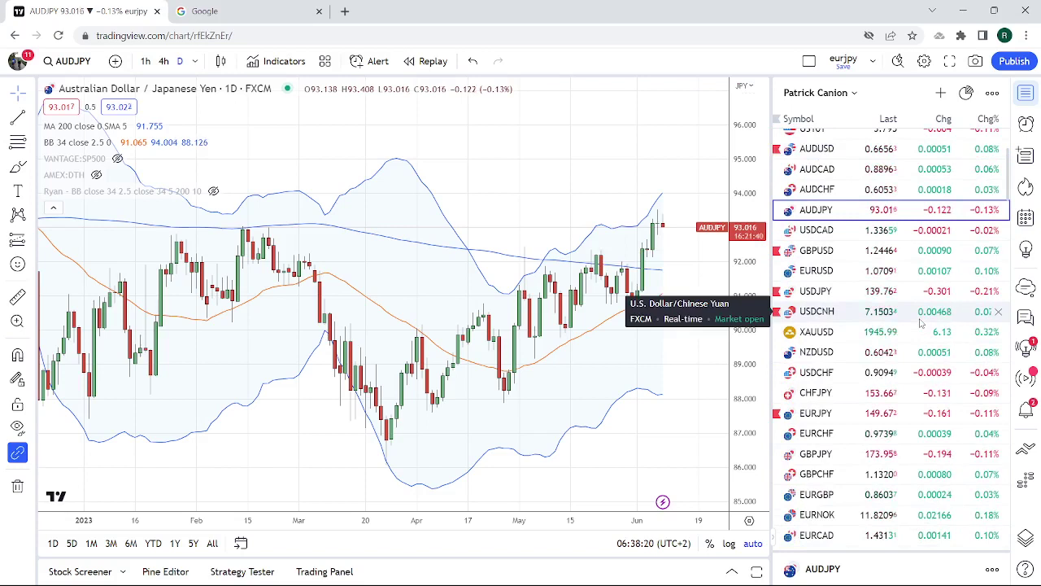
scroll(950, 319, down, 1)
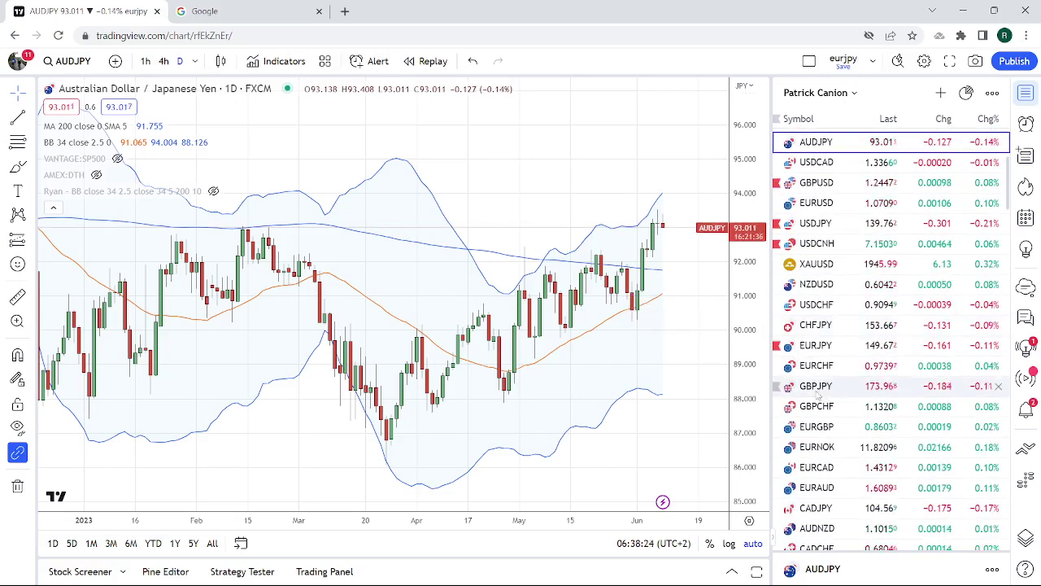
click(809, 345)
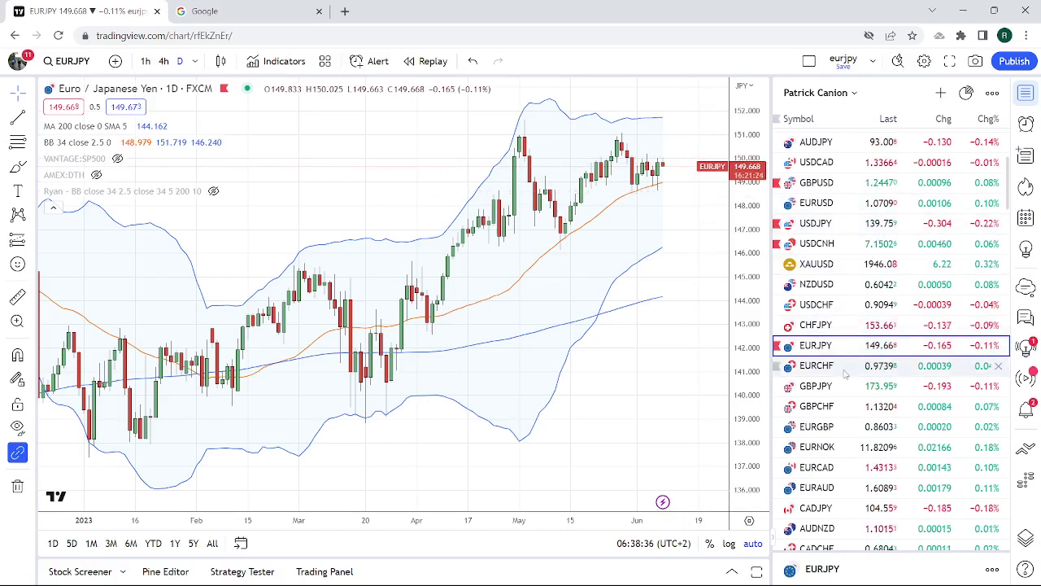
Step: Load the GBPJPY daily chart from the watchlist, showing its rising green trendline
click(816, 387)
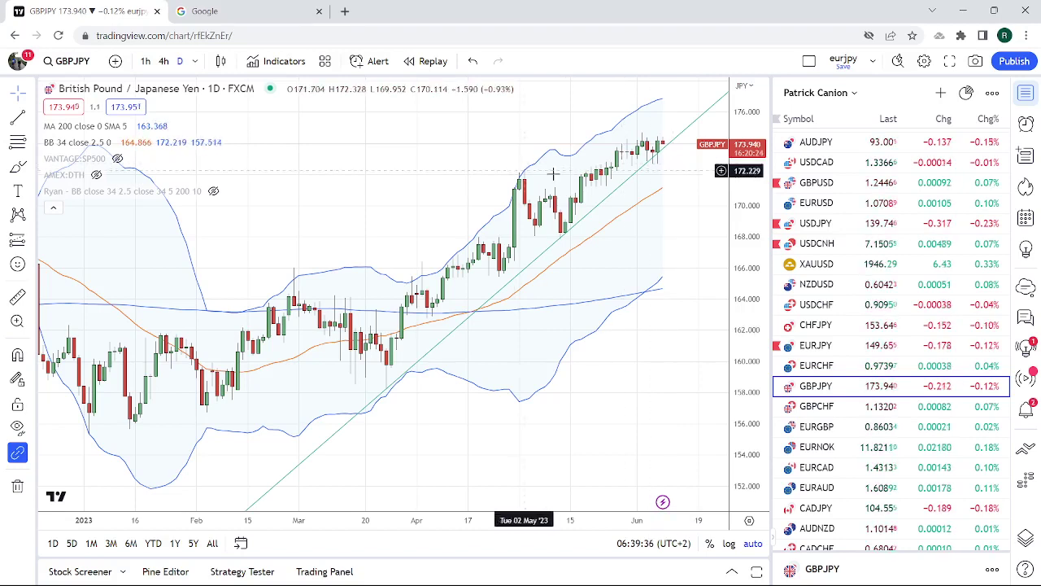
Step: Hide the rising green trendline on the GBPJPY daily chart via its context menu
click(624, 184)
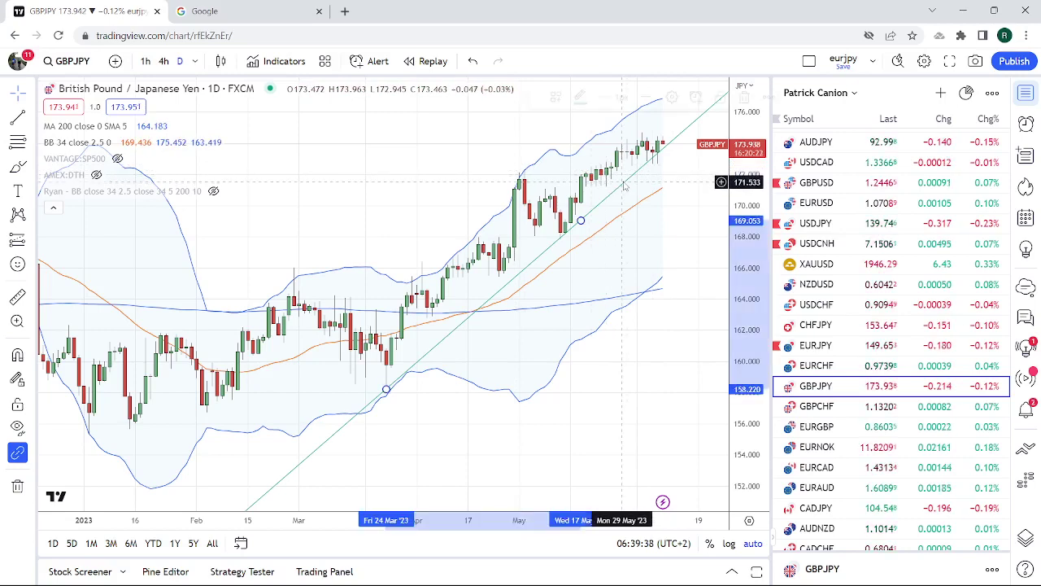
right_click(624, 186)
click(716, 471)
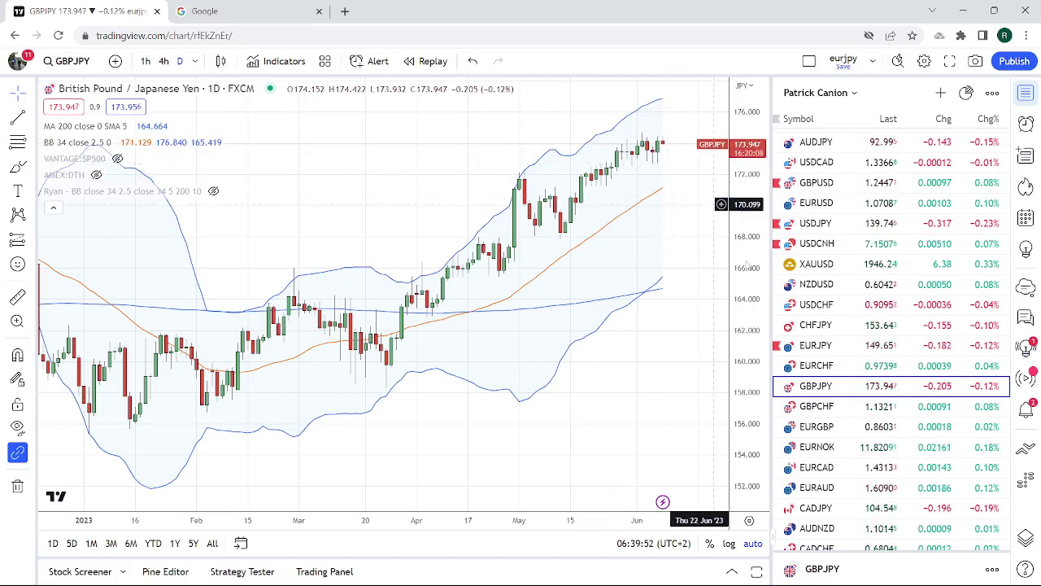
Step: Switch back to the EURJPY daily chart with Bollinger Bands and scroll the watchlist
click(811, 349)
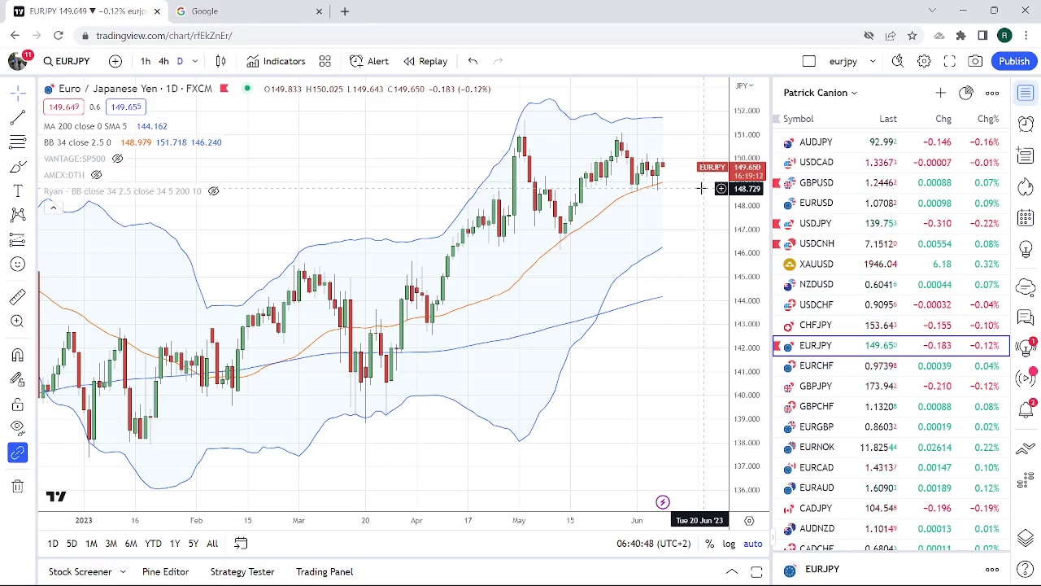
scroll(849, 286, down, 3)
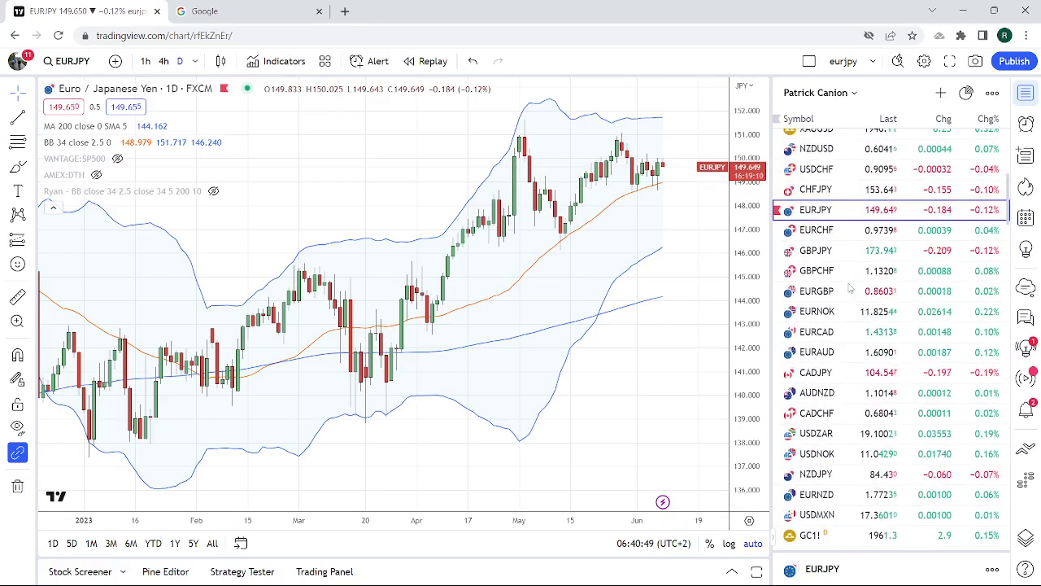
scroll(857, 285, down, 2)
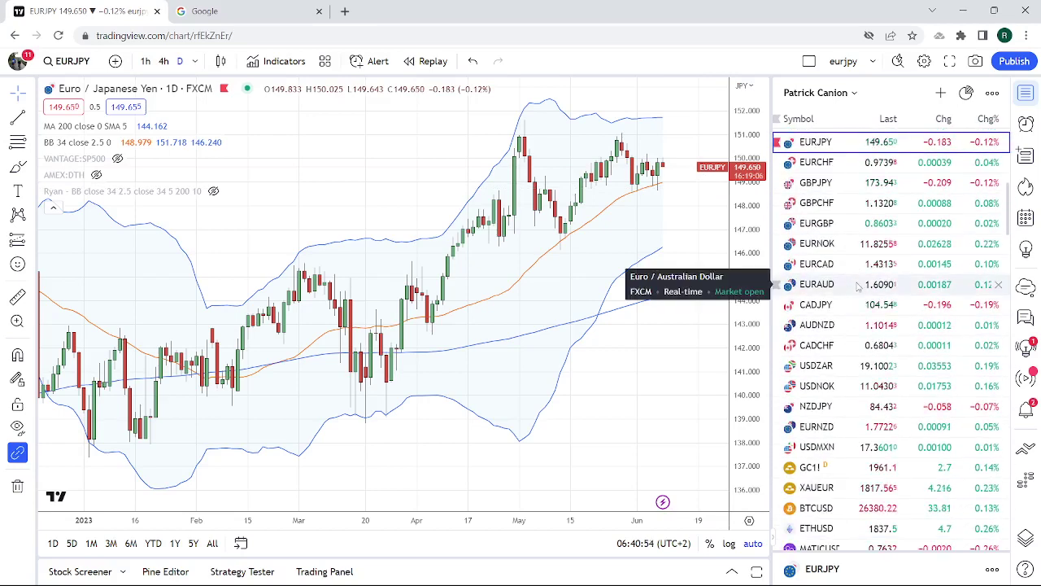
scroll(857, 286, up, 10)
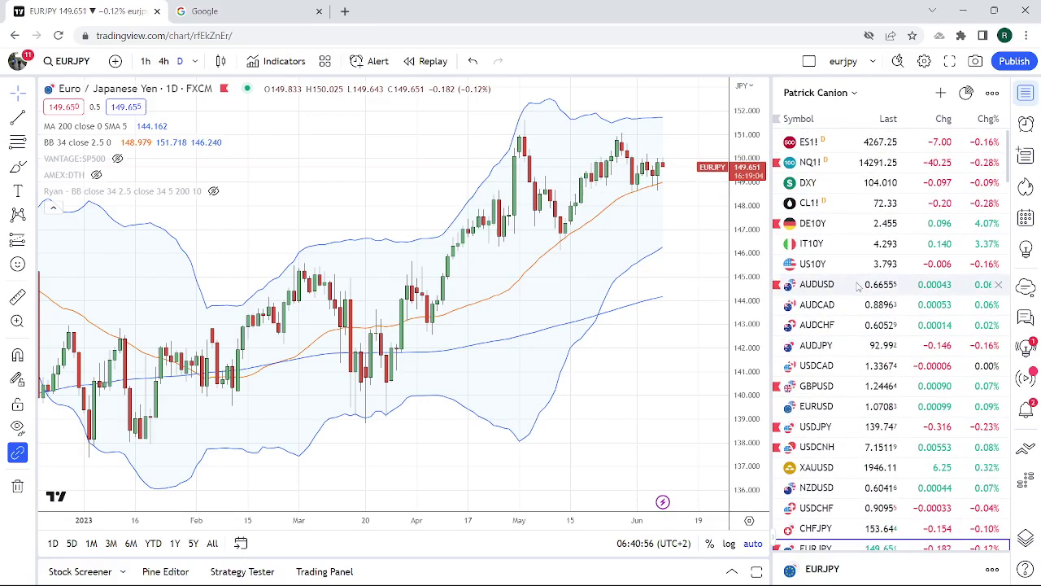
Step: Load the ES1! S&P 500 E-mini Futures daily chart from the top of the watchlist
click(879, 141)
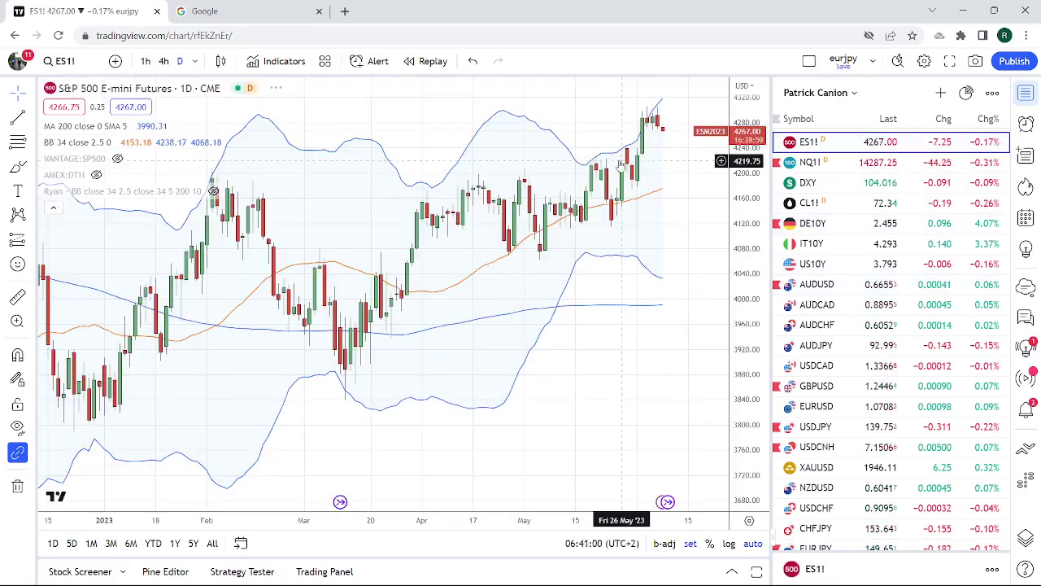